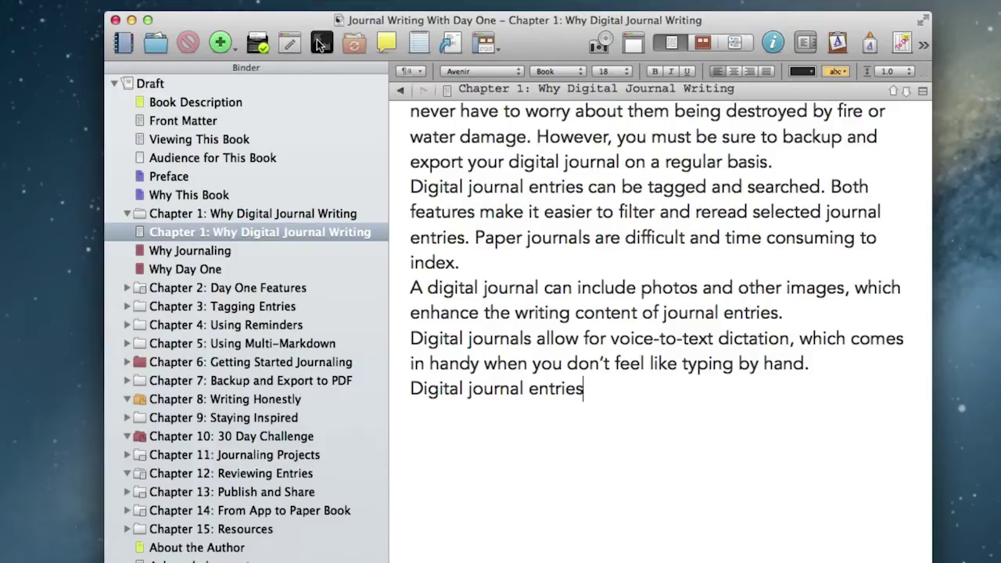
- Open Chapter 1: Why Digital Journal Writing in full-screen composition mode and widen the paper
{"action": "left_click", "coordinate": [316, 39]}
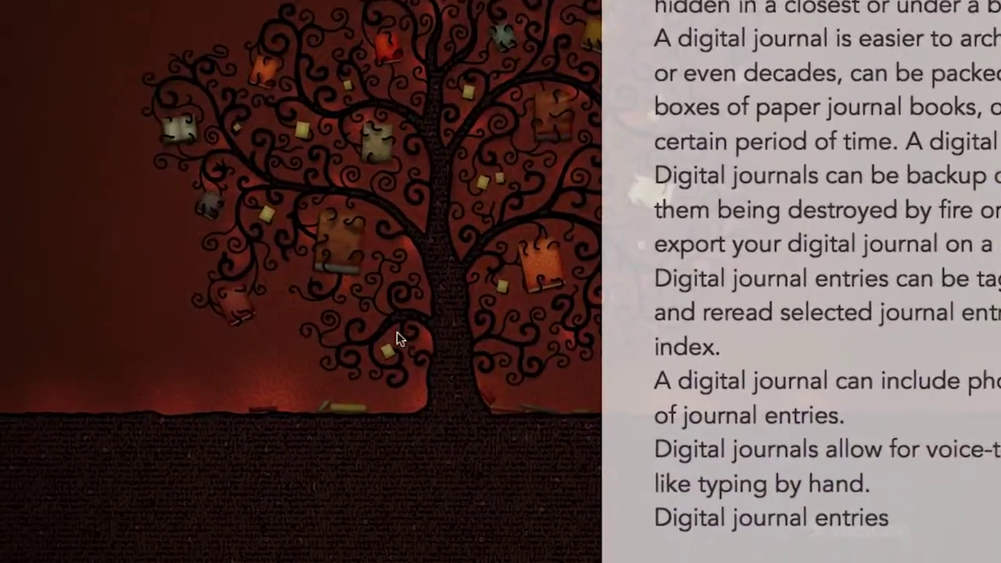
{"action": "mouse_move", "coordinate": [408, 561]}
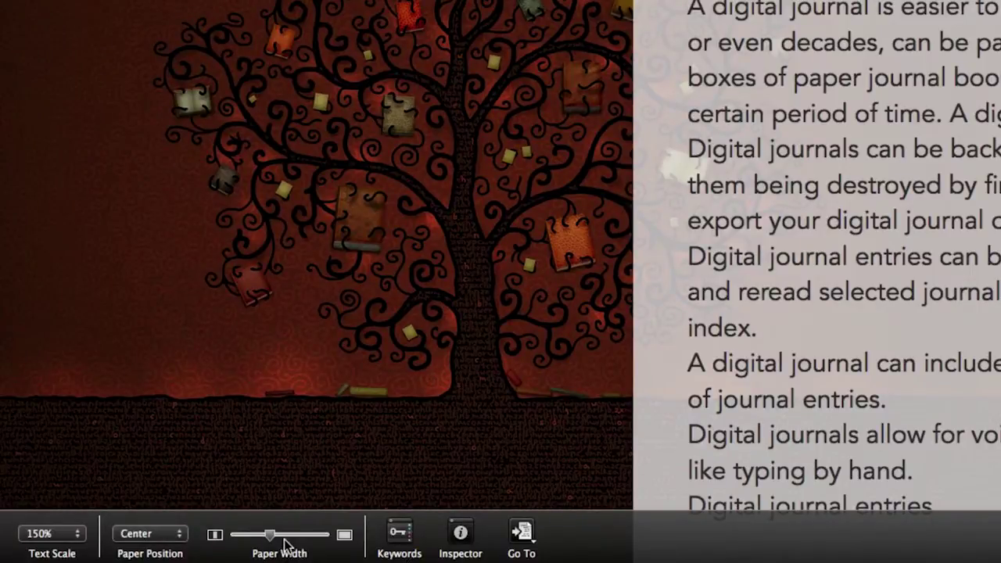
{"action": "left_click_drag", "start_coordinate": [269, 538], "coordinate": [280, 538]}
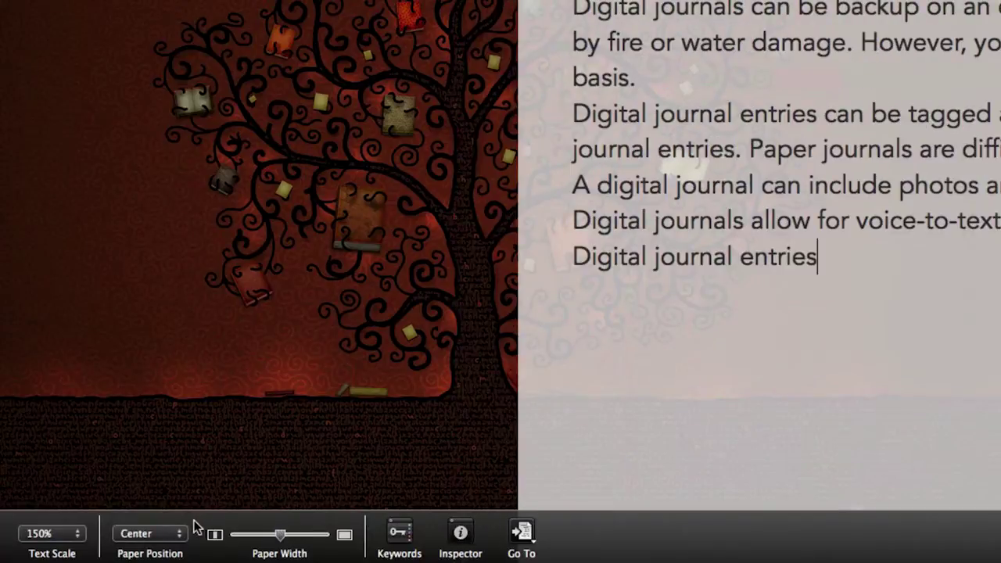
- Look over the Paper Position and Text Scale options, keeping Center and 150%, and slightly adjust the paper fade
{"action": "left_click", "coordinate": [174, 535]}
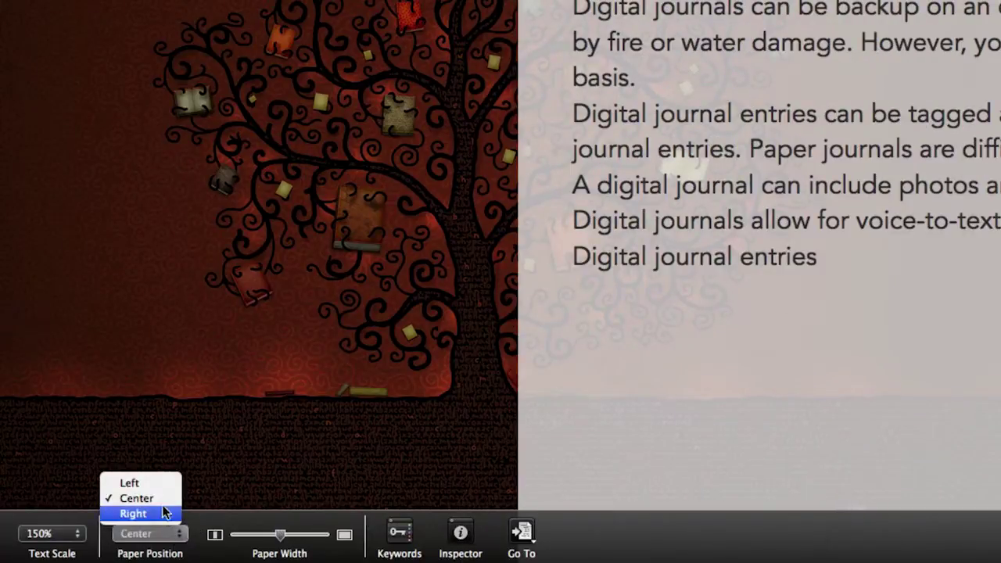
{"action": "left_click", "coordinate": [72, 538]}
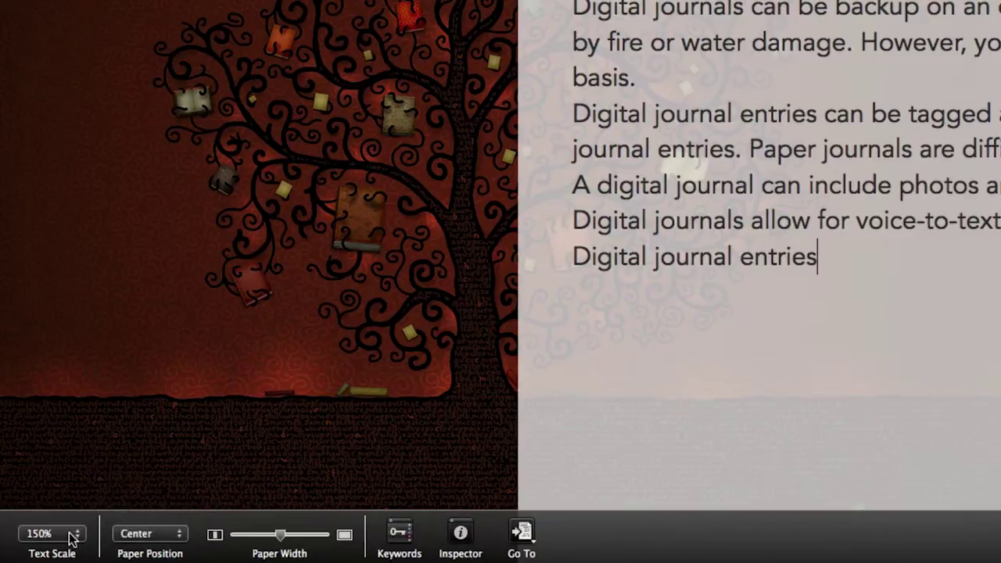
{"action": "left_click", "coordinate": [72, 536]}
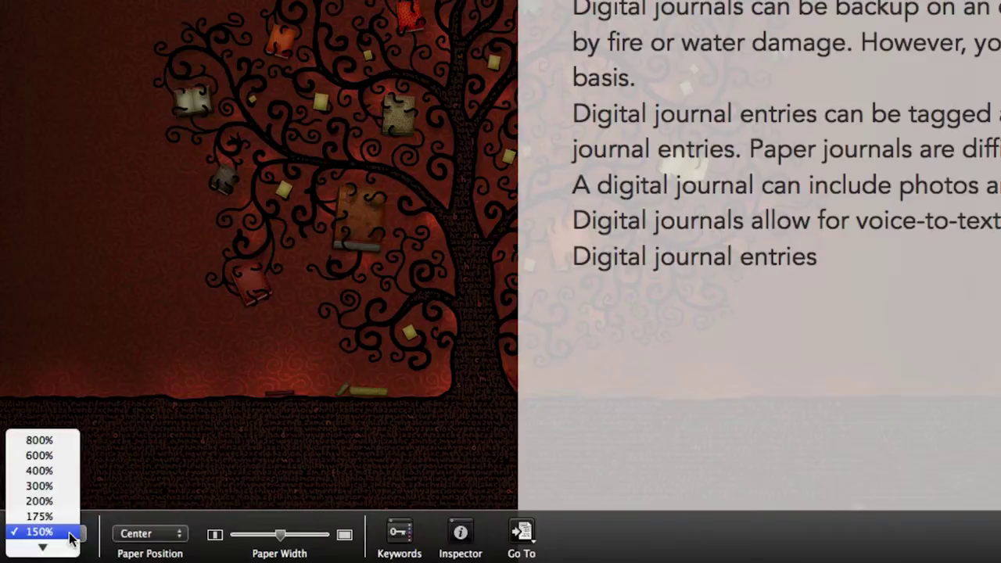
{"action": "left_click", "coordinate": [71, 537]}
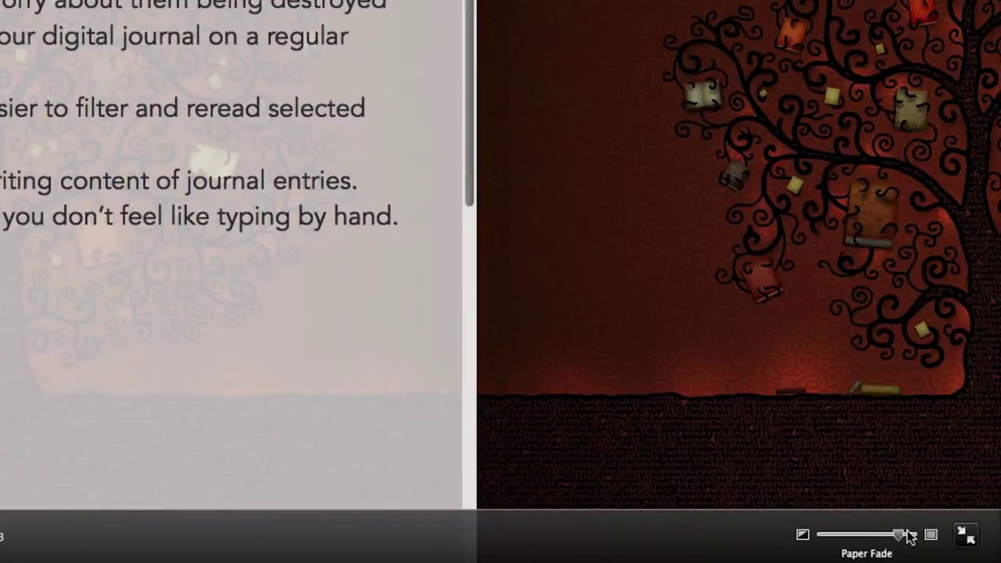
{"action": "mouse_move", "coordinate": [904, 538]}
{"action": "left_mouse_down"}
{"action": "mouse_move", "coordinate": [873, 538]}
{"action": "mouse_move", "coordinate": [900, 538]}
{"action": "left_mouse_up"}
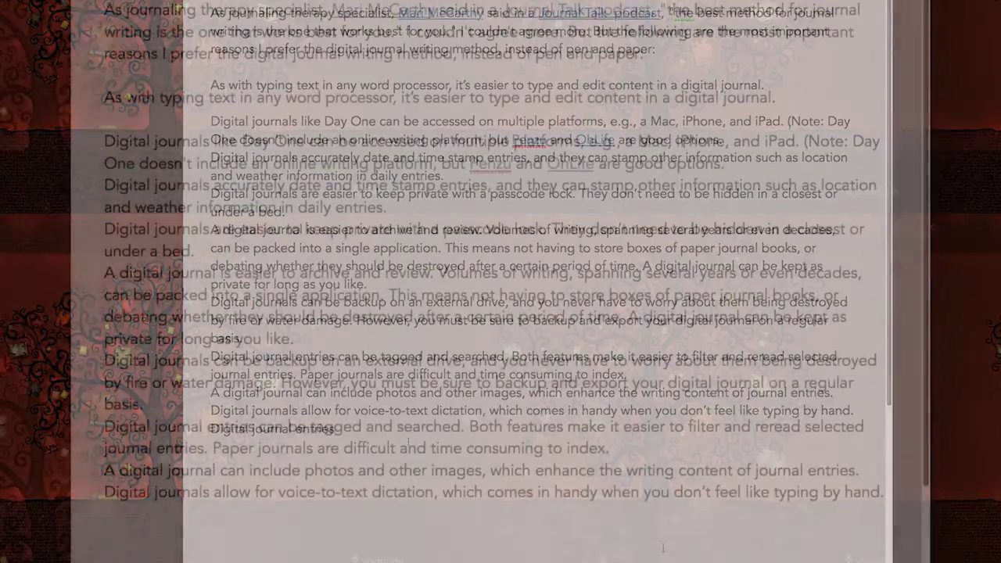
- Write a new line after the voice-to-text dictation paragraph: "Digital journal entries can be shared via e"
{"action": "type", "text": "Digital journal entrie"}
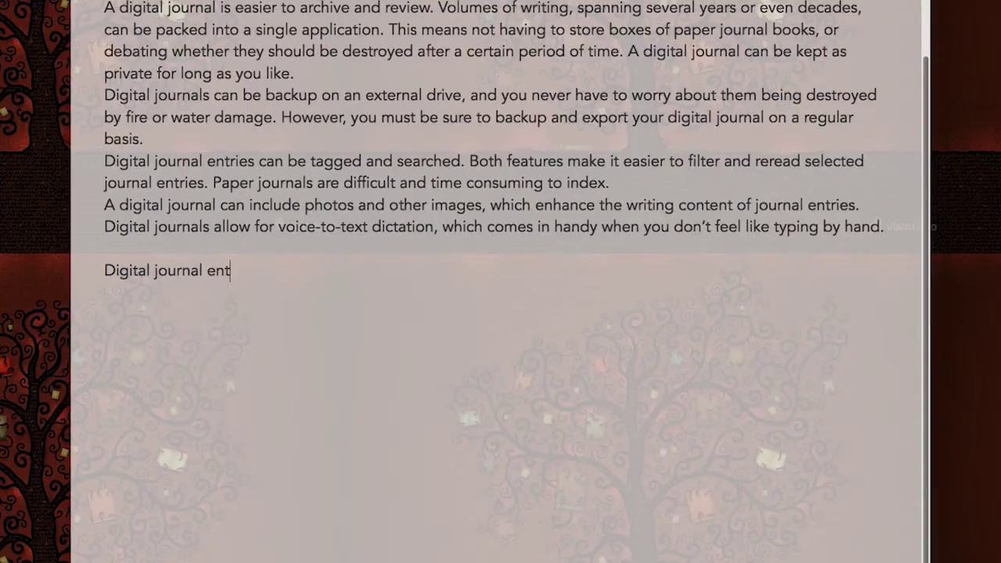
{"action": "type", "text": "s can be shared via e"}
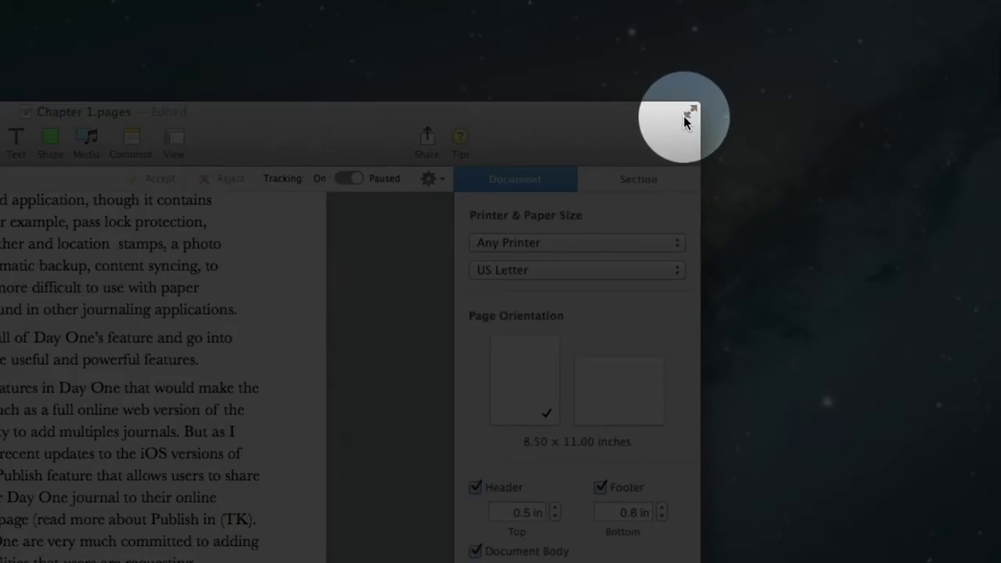
- Switch to Pages, show Chapter 1.pages in full screen and set the page zoom to 150%
{"action": "left_click", "coordinate": [690, 118]}
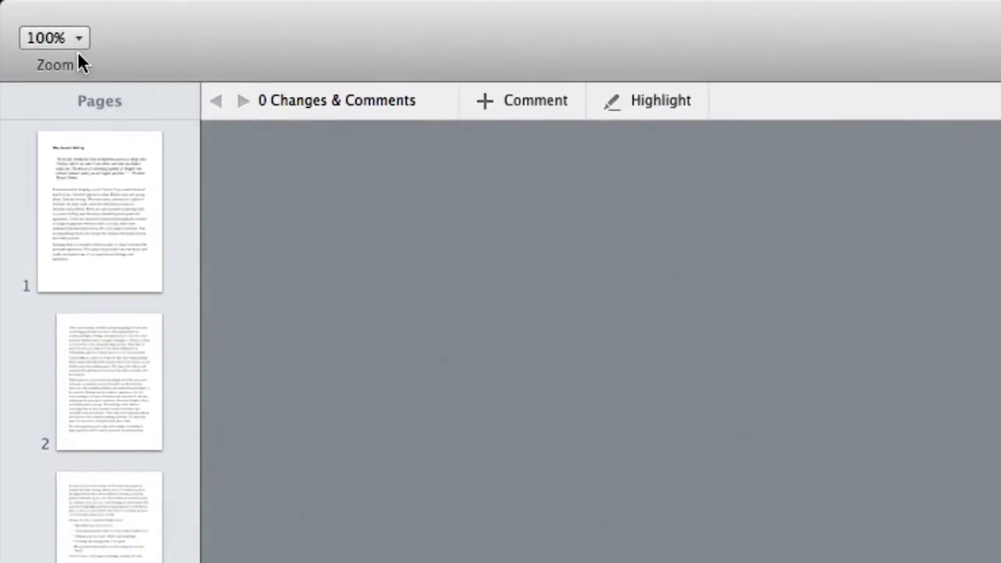
{"action": "left_click", "coordinate": [69, 39]}
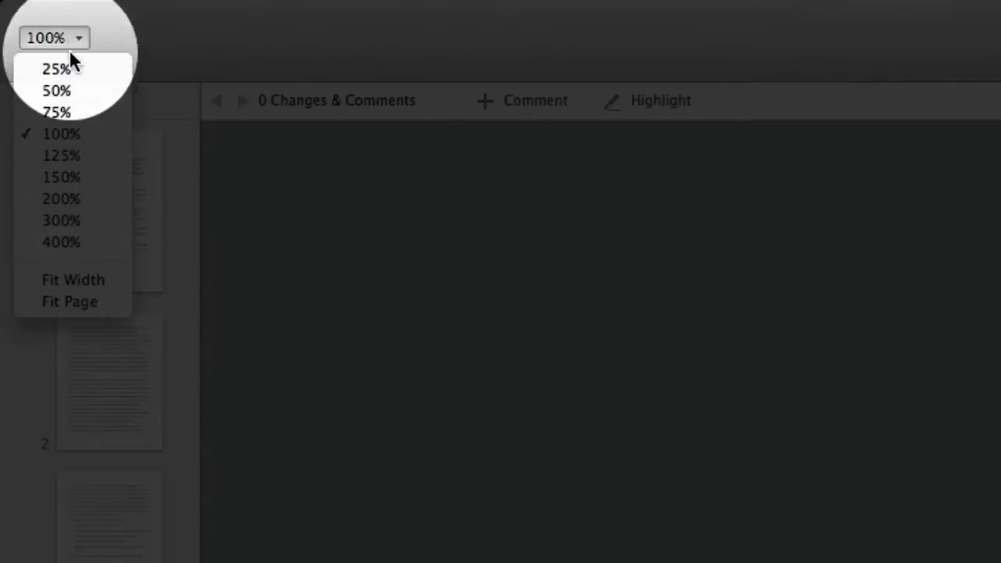
{"action": "left_click", "coordinate": [76, 167]}
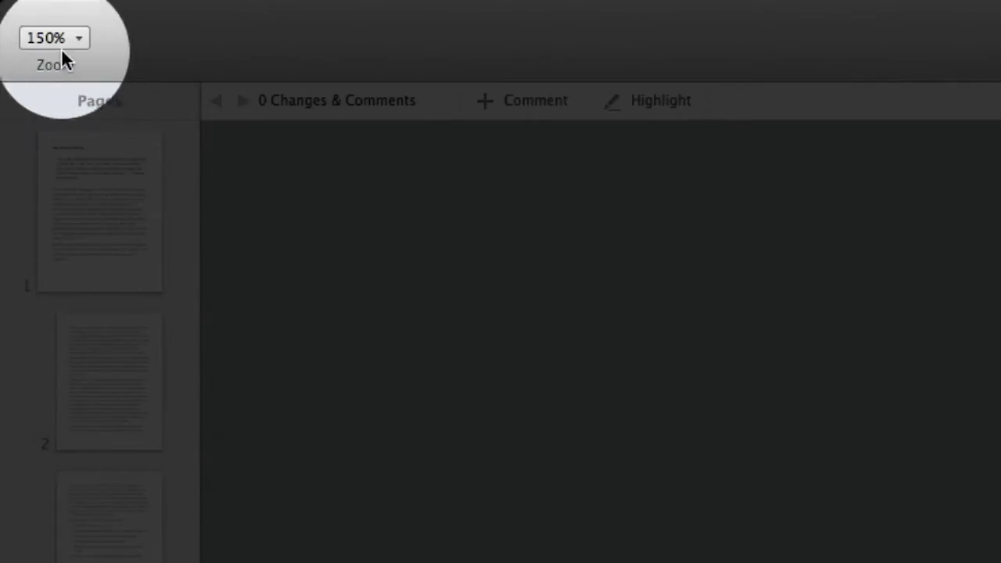
{"action": "left_click", "coordinate": [63, 39]}
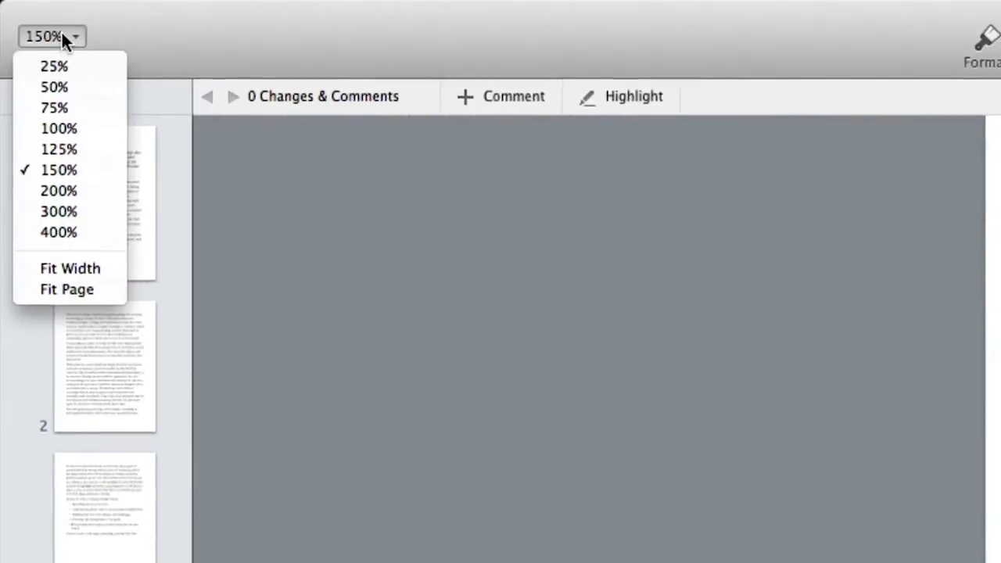
{"action": "left_click", "coordinate": [228, 12]}
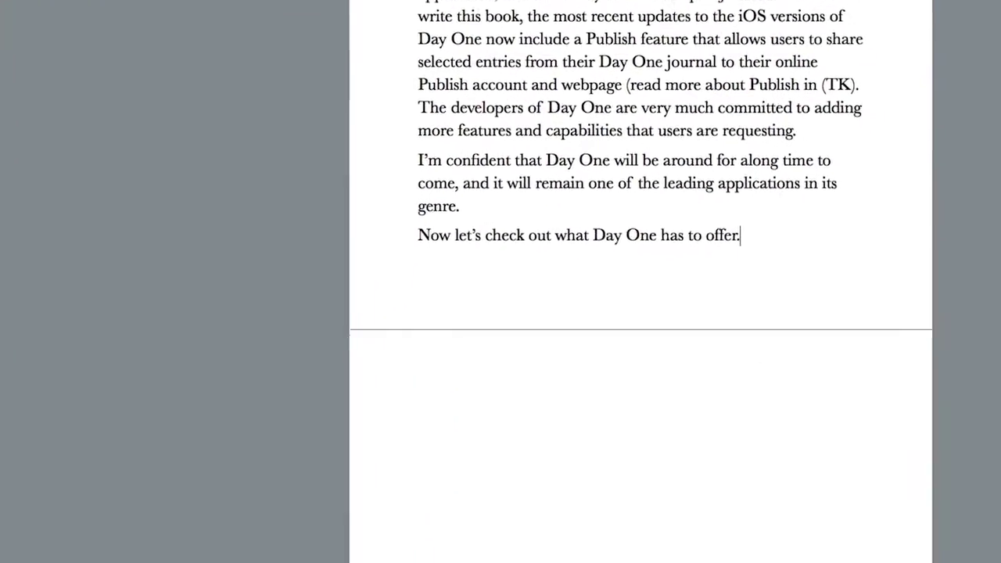
{"action": "scroll", "coordinate": [632, 235], "scroll_direction": "up", "scroll_amount": 5}
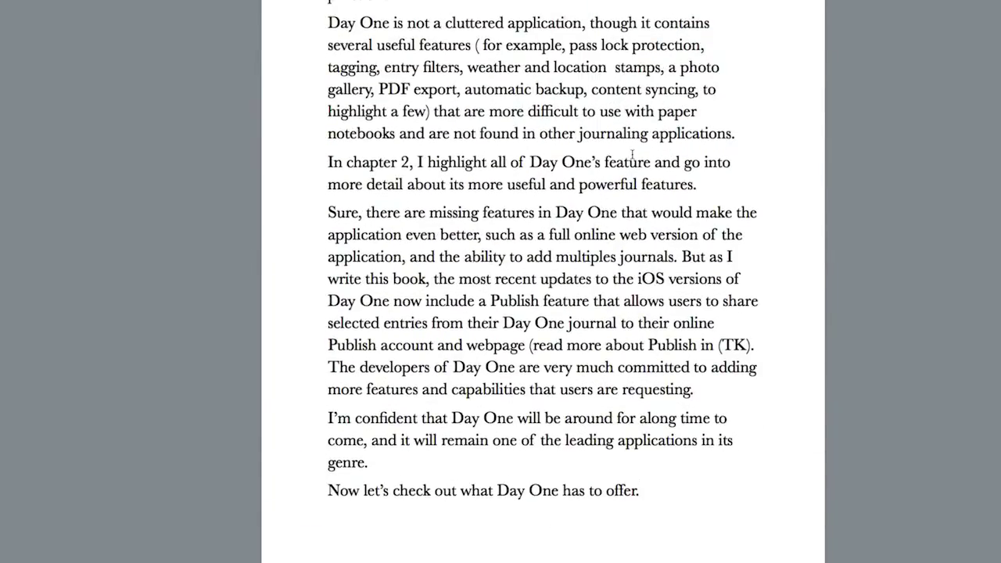
{"action": "scroll", "coordinate": [631, 154], "scroll_direction": "down", "scroll_amount": 3}
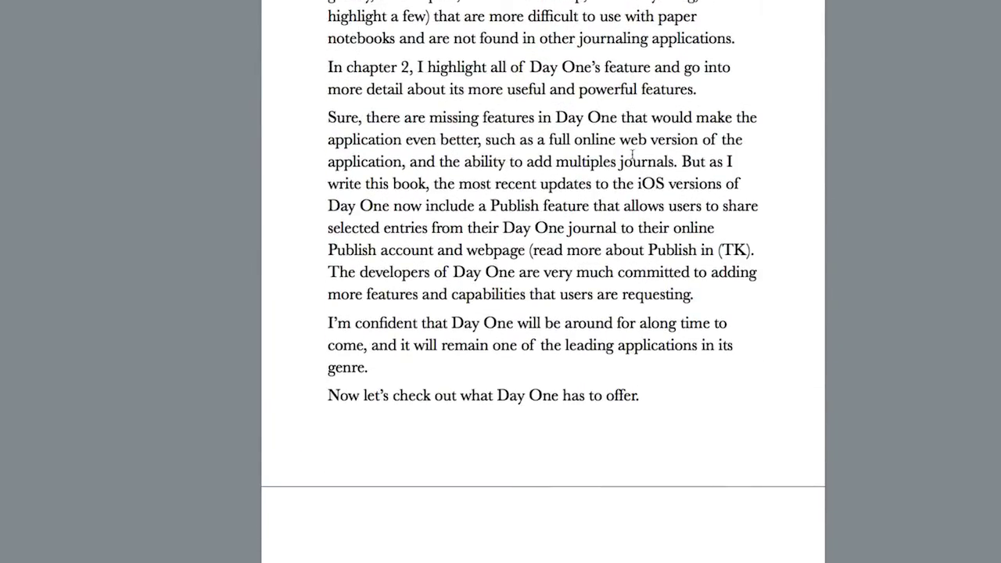
{"action": "scroll", "coordinate": [643, 187], "scroll_direction": "down", "scroll_amount": 3}
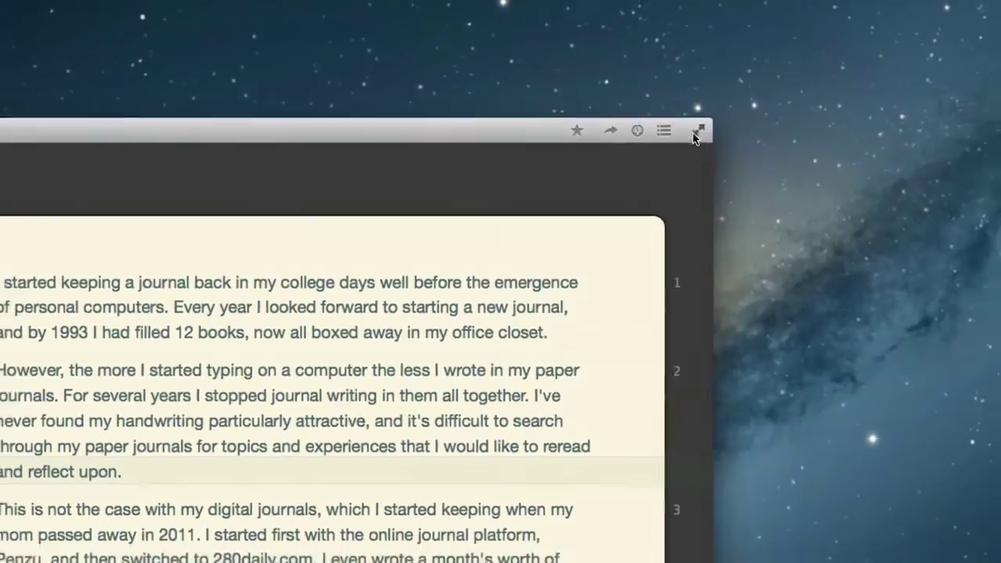
- Switch to Ulysses, show the journaling sheet in full screen and look at the Typewriter Scrolling options
{"action": "left_click", "coordinate": [697, 143]}
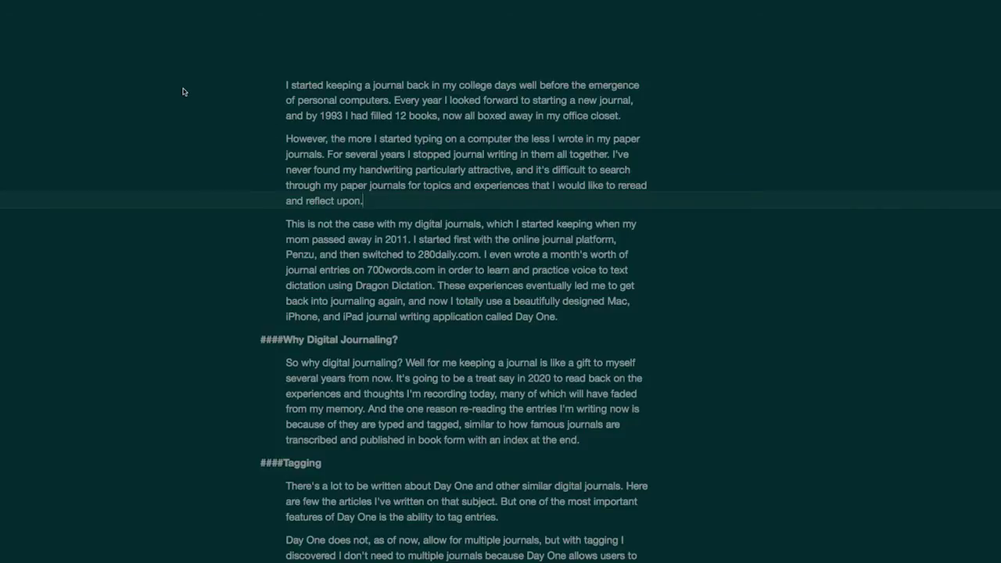
{"action": "mouse_move", "coordinate": [9, 4]}
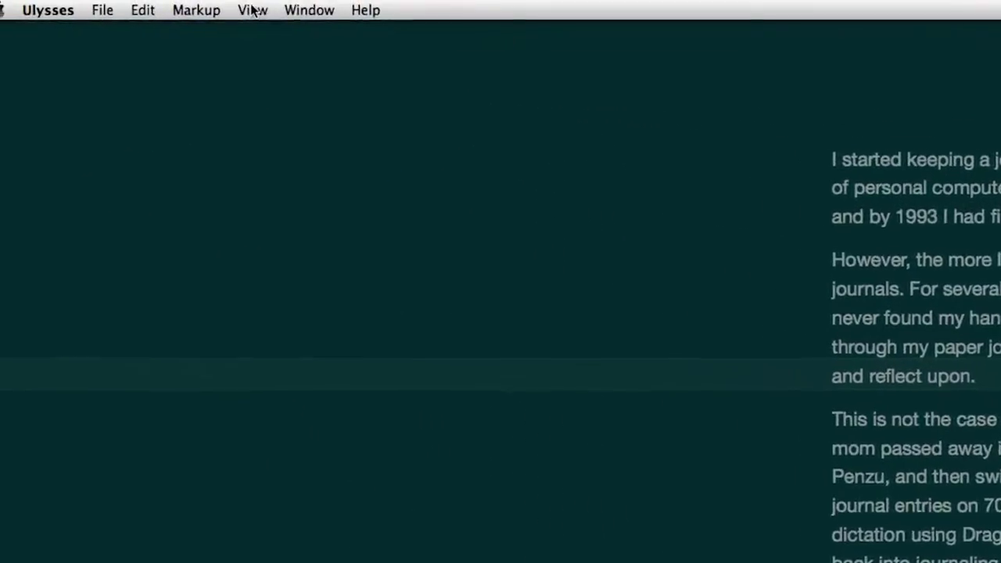
{"action": "left_click", "coordinate": [312, 10]}
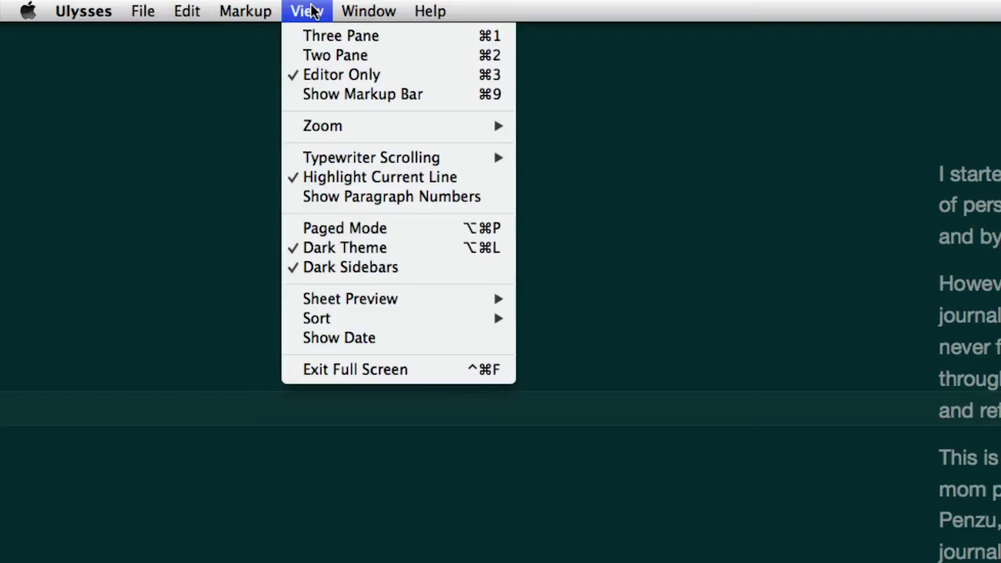
{"action": "mouse_move", "coordinate": [354, 159]}
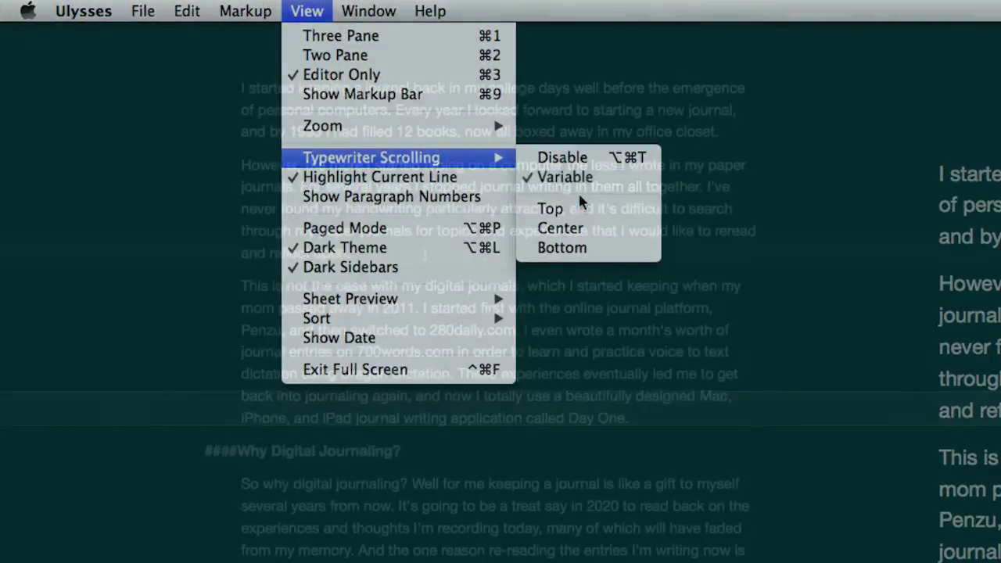
- Add "Digital journals etnreies can be shared via" after the sentence ending "and reflect upon."
{"action": "type", "text": "D"}
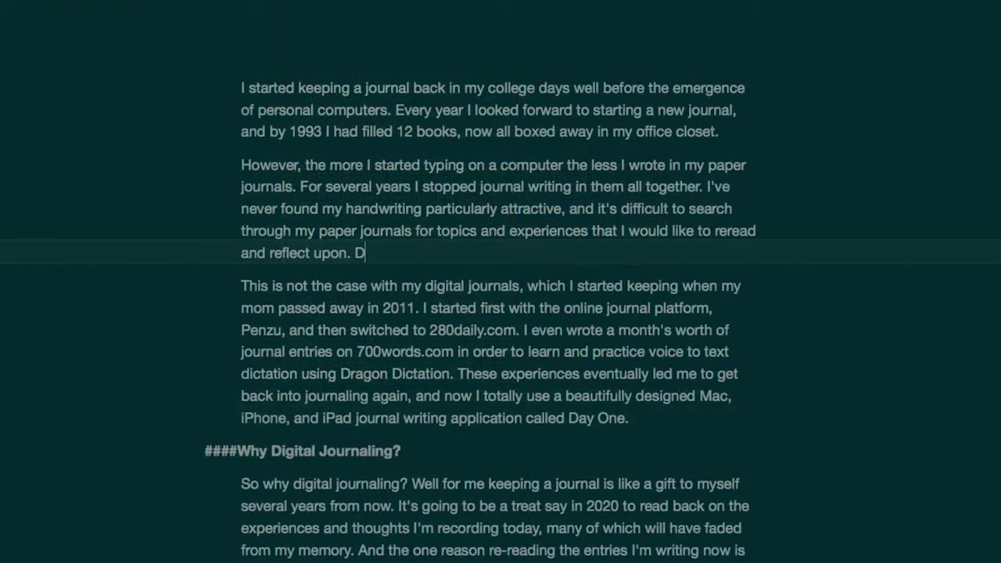
{"action": "type", "text": "igital journals etnreies can be shared via"}
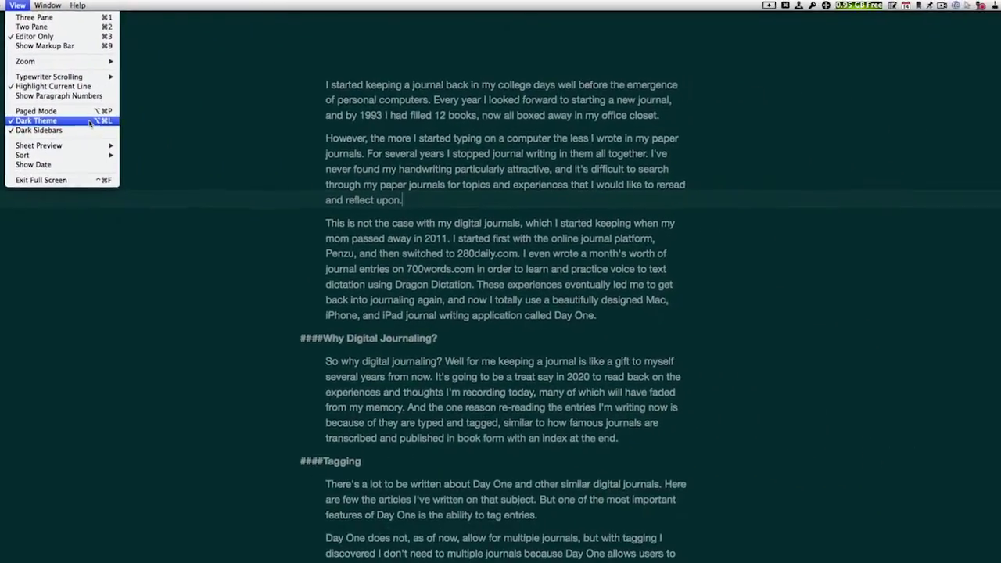
- Turn off the dark theme for the full-screen Ulysses editor
{"action": "left_click", "coordinate": [88, 122]}
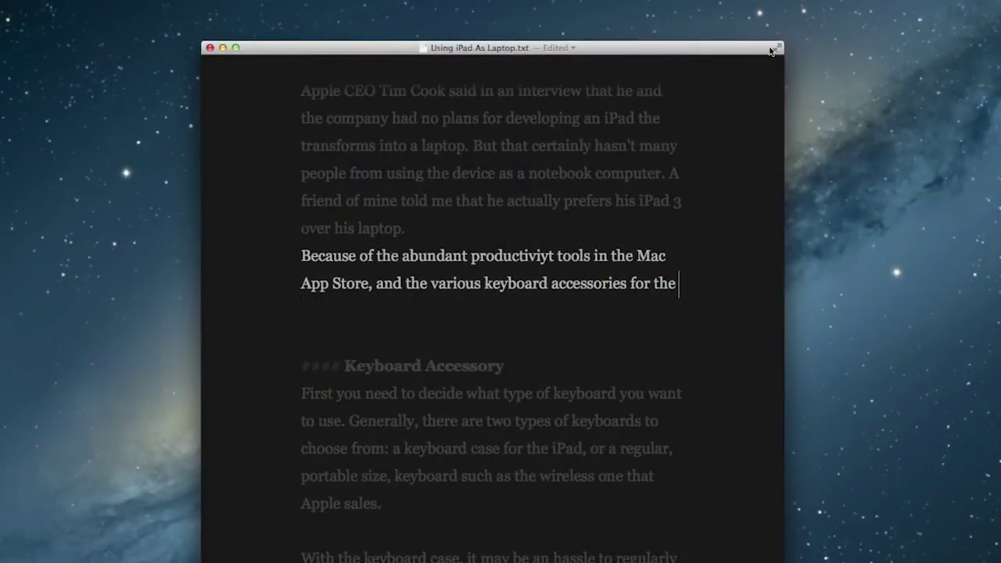
- Switch to Byword, show Using iPad As Laptop.txt in full screen and look at the Typewriter Mode option
{"action": "left_click", "coordinate": [777, 48]}
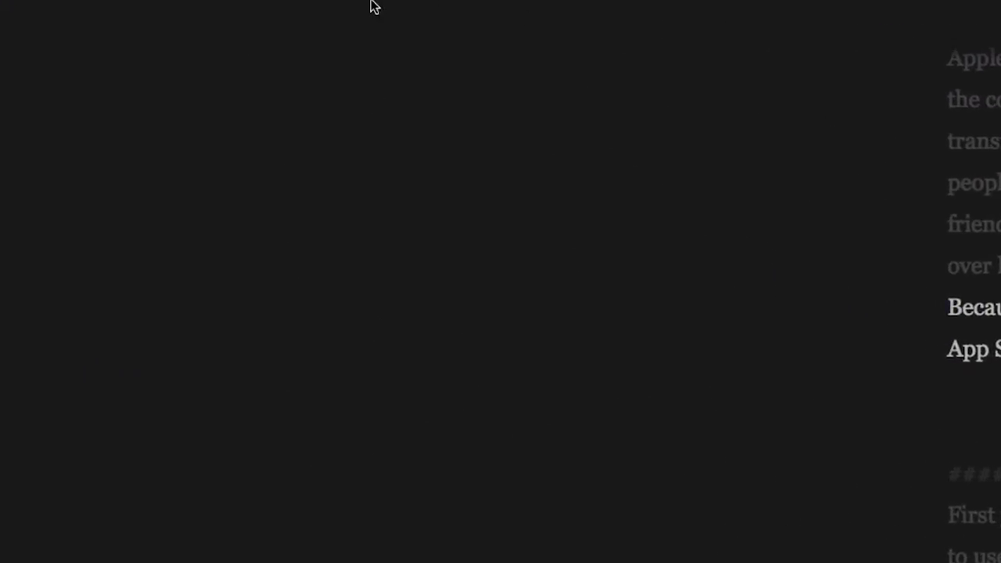
{"action": "mouse_move", "coordinate": [375, 3]}
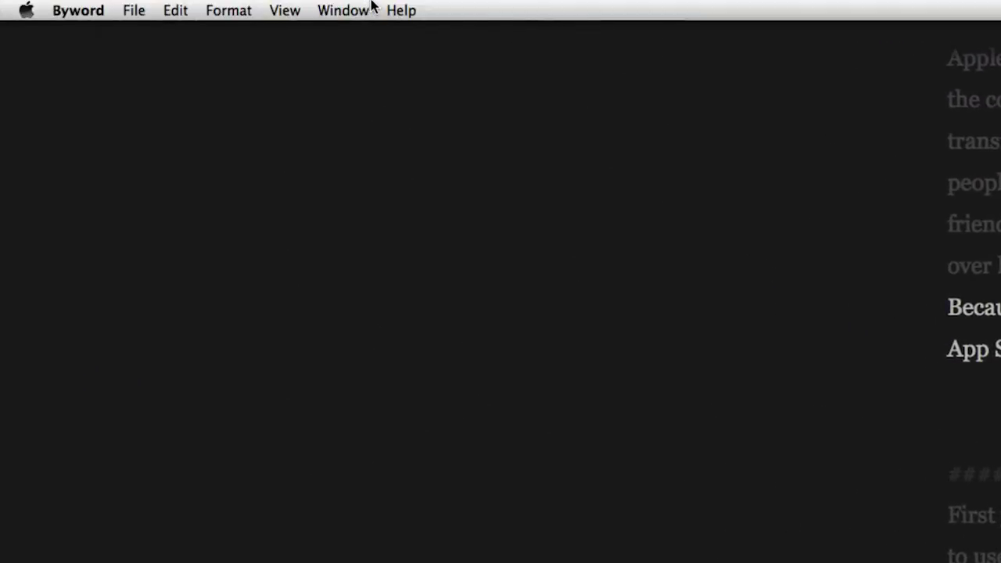
{"action": "left_click", "coordinate": [283, 8]}
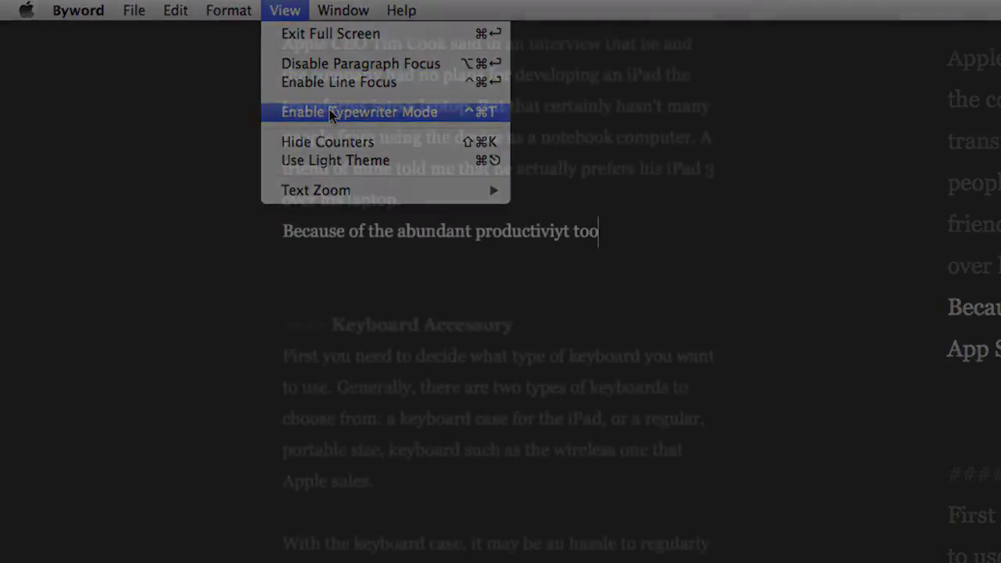
- Continue the "Because of the abundant" sentence with "tools in the Mac App Store, and the various keyboard accessories for the"
{"action": "type", "text": "ls in the Mac App"}
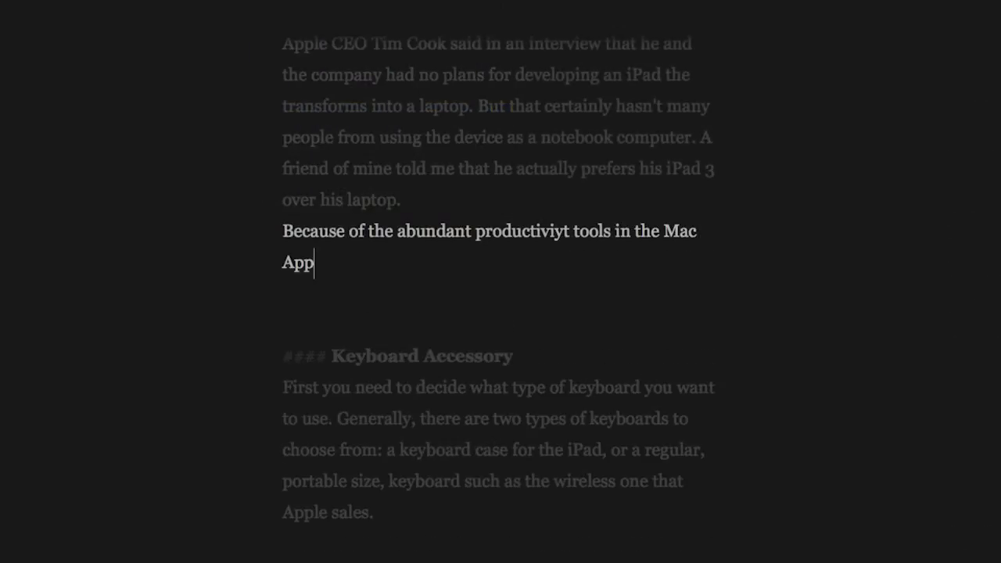
{"action": "type", "text": " Store, and the various keyboard "}
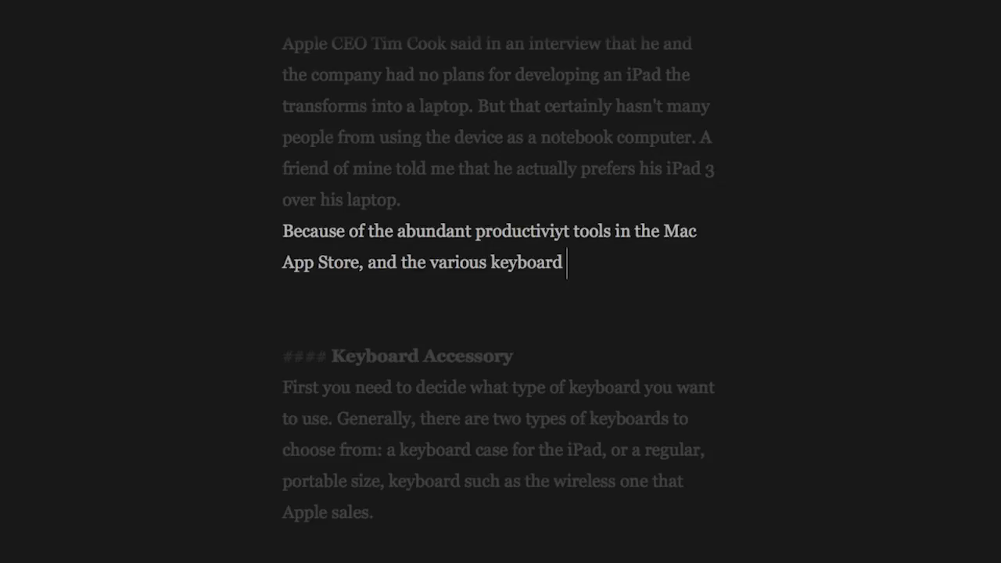
{"action": "type", "text": "accessories for the ipad"}
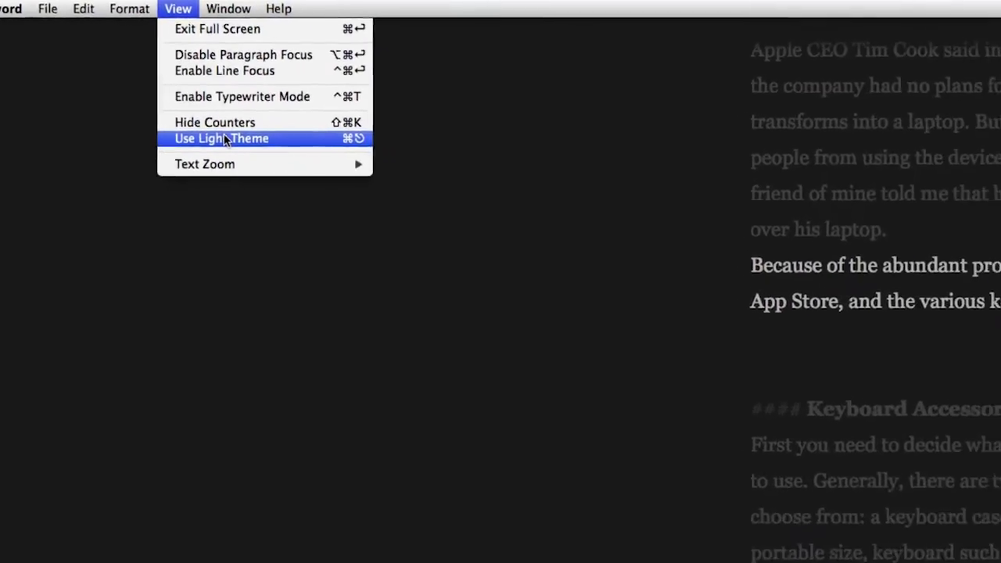
- Switch Byword to the light theme and look at the Dark Theme and Text Zoom options
{"action": "left_click", "coordinate": [224, 139]}
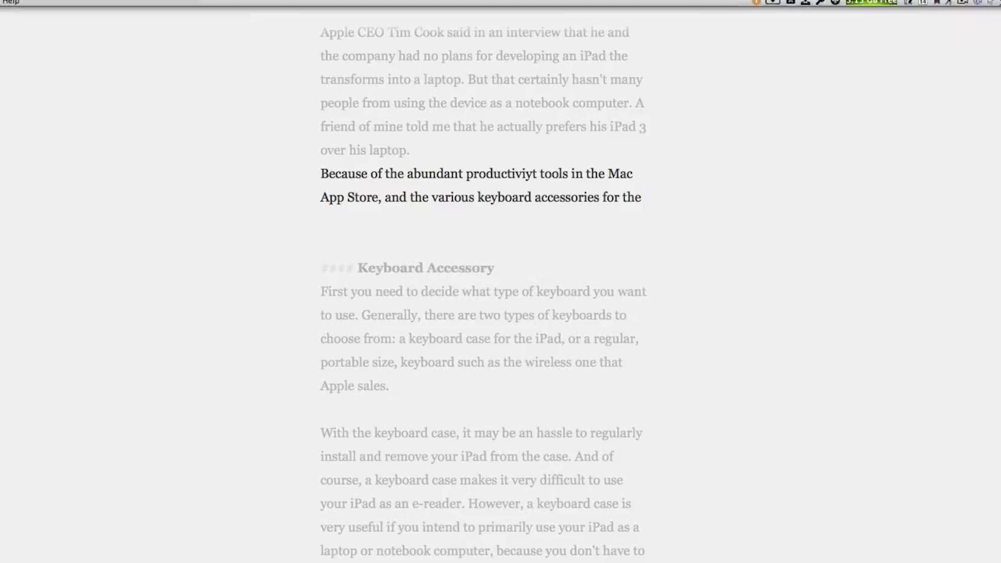
{"action": "left_click", "coordinate": [80, 7]}
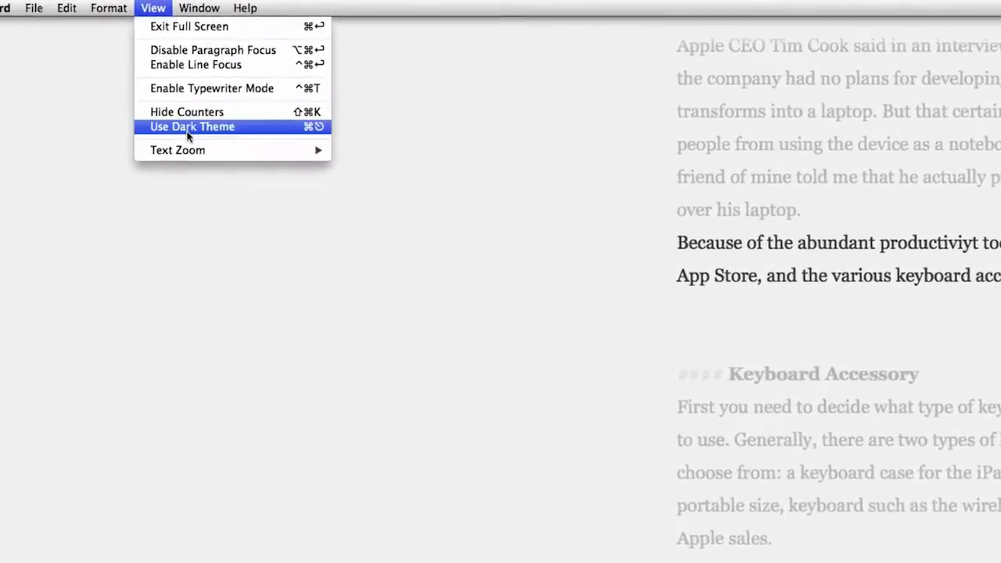
{"action": "mouse_move", "coordinate": [184, 151]}
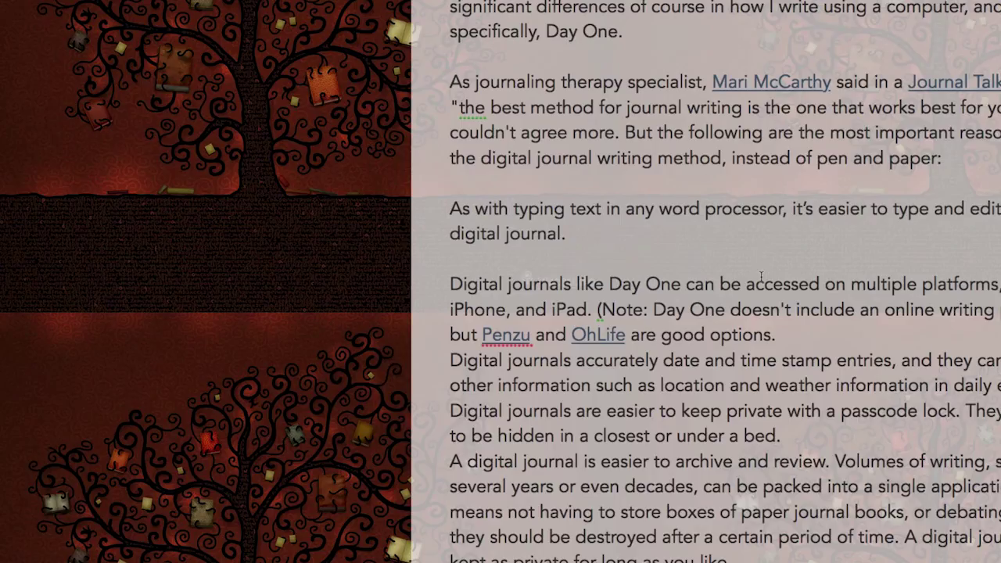
- Open Safari with the Keyboard Maestro application launcher from Scrivener's full-screen composition mode
{"action": "key", "text": "ctrl+space"}
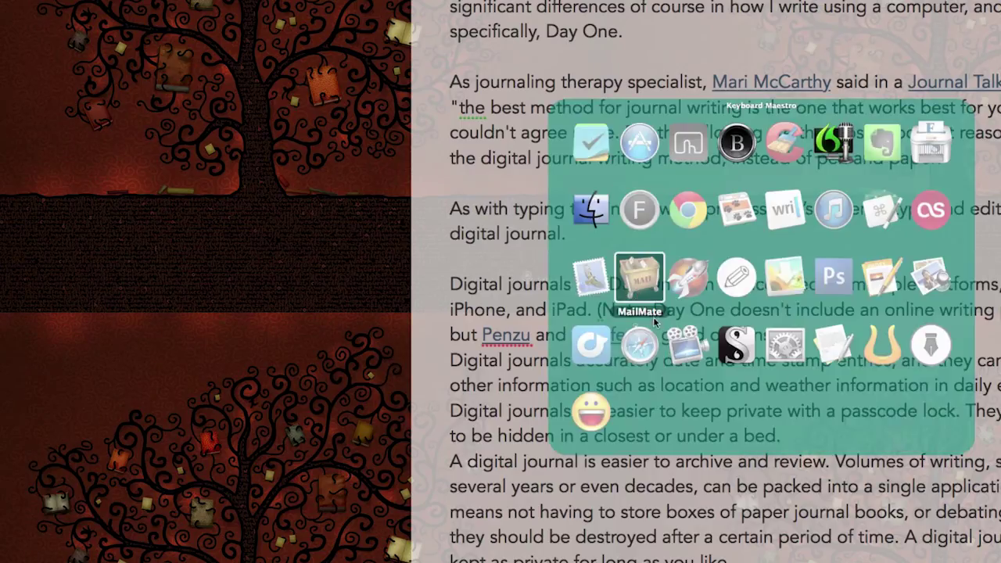
{"action": "left_click", "coordinate": [642, 342]}
{"action": "left_click_drag", "start_coordinate": [690, 112], "coordinate": [348, 98]}
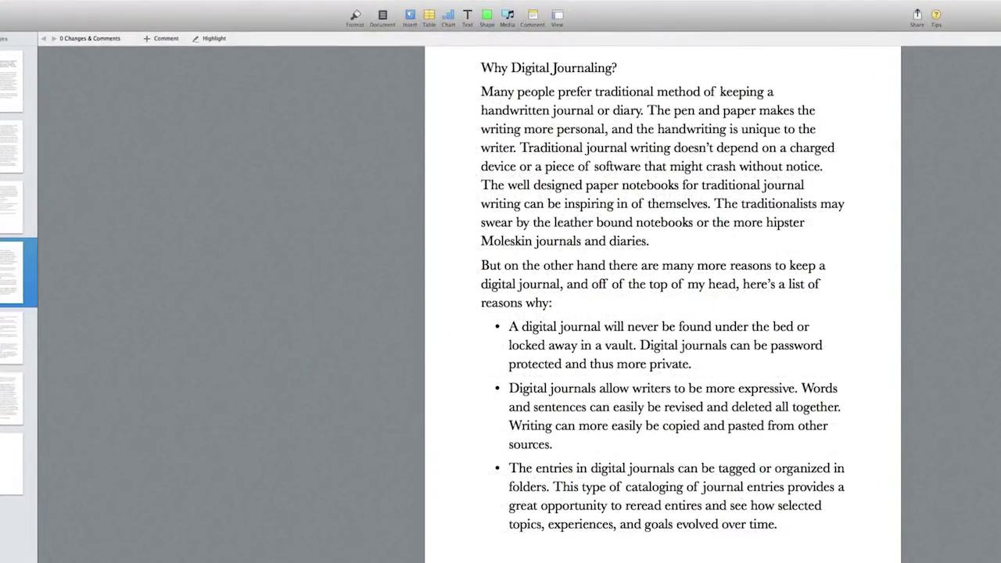
- Reveal the menu bar over the full-screen Pages document
{"action": "mouse_move", "coordinate": [501, 1]}
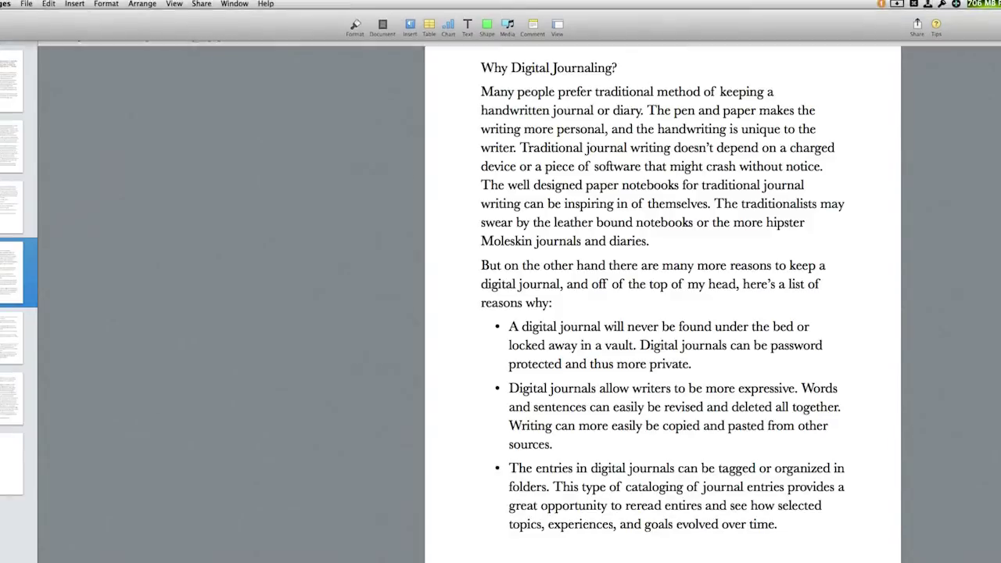